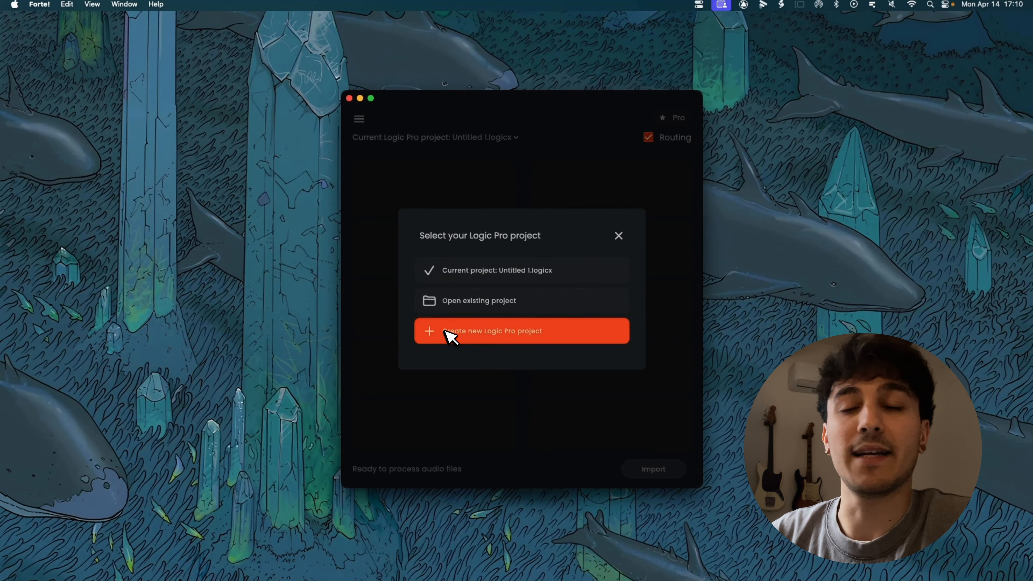
Dismiss the Logic Pro project selection dialog, check the Logic Pro project, and return to Forte! with the Logic Pro window out of view.
{"action": "left_click", "coordinate": [622, 235]}
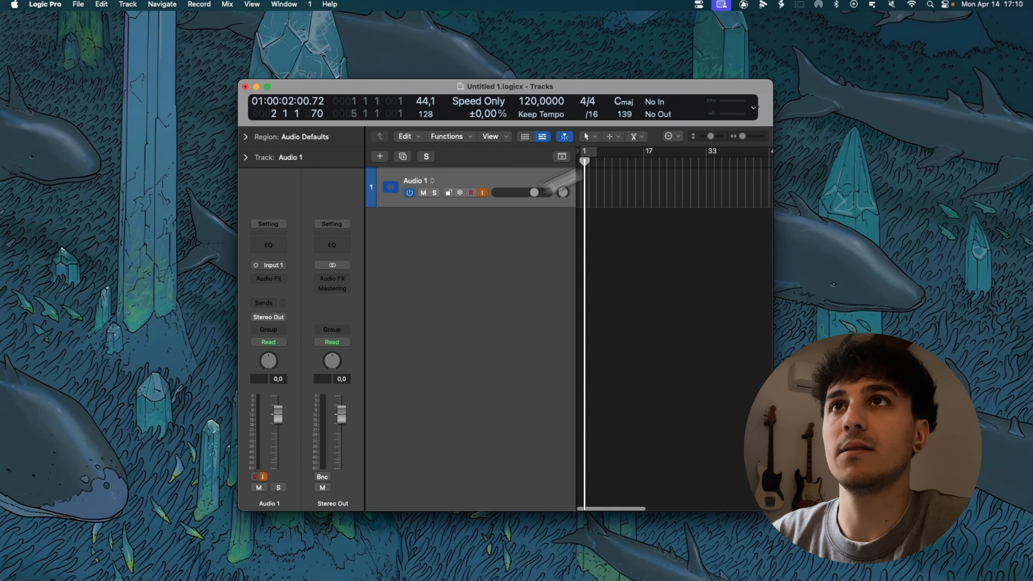
{"action": "left_click", "coordinate": [264, 315]}
{"action": "key", "text": "Escape"}
{"action": "key", "text": "super+Tab"}
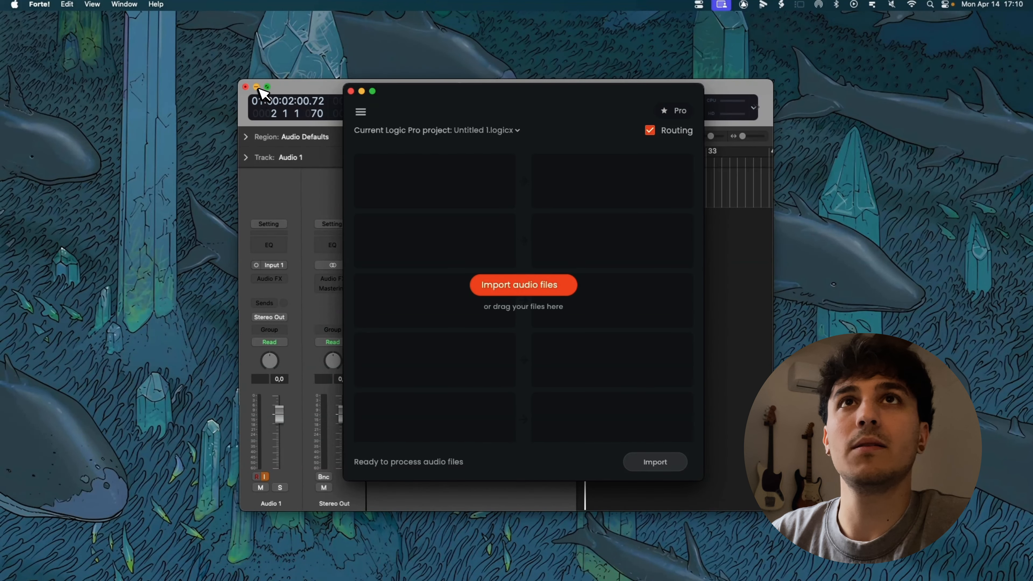
{"action": "left_click", "coordinate": [245, 87]}
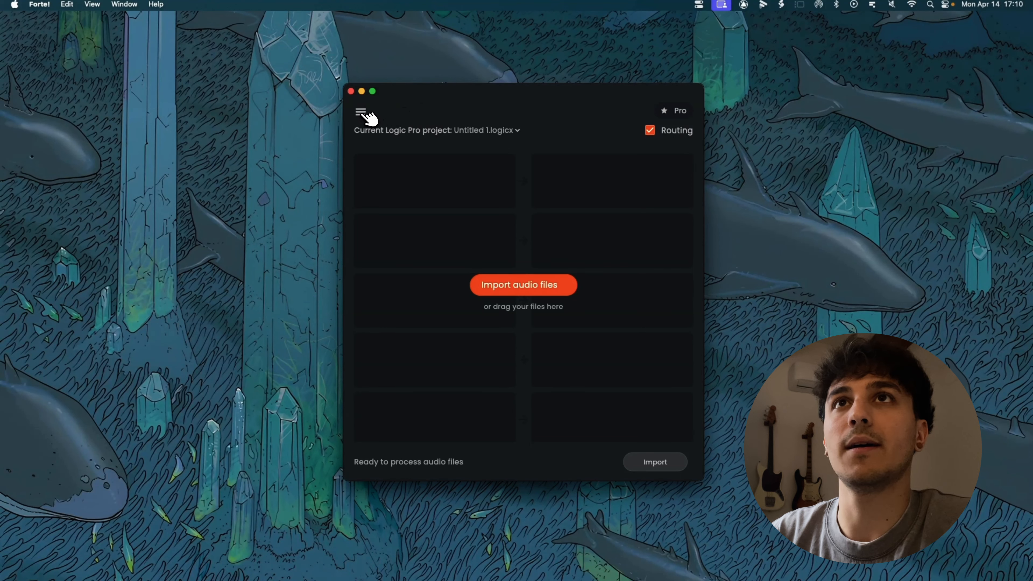
Enable Stereo-to-mono in the track import settings and review its conversion options without changing them.
{"action": "left_click", "coordinate": [365, 114]}
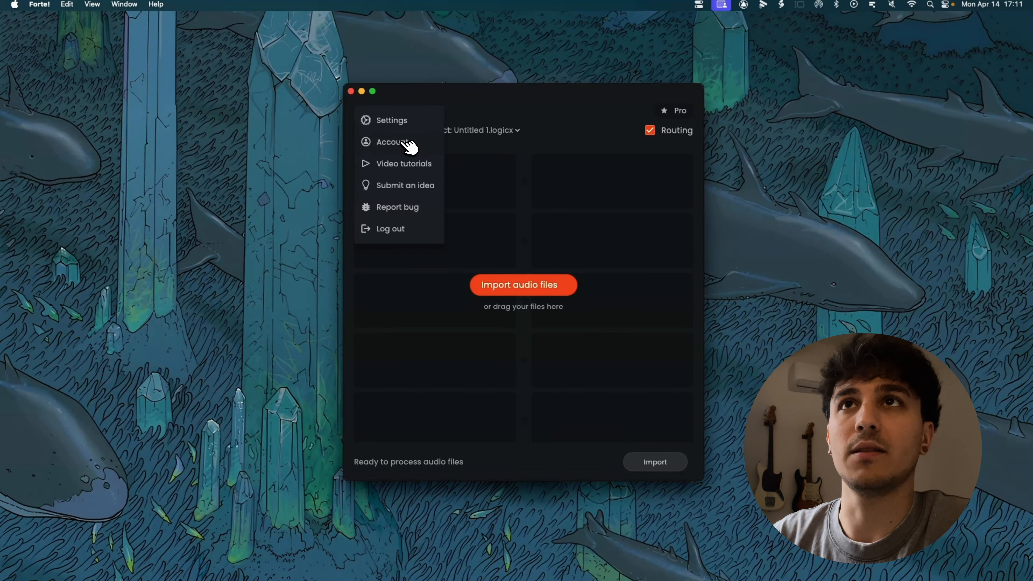
{"action": "left_click", "coordinate": [392, 122]}
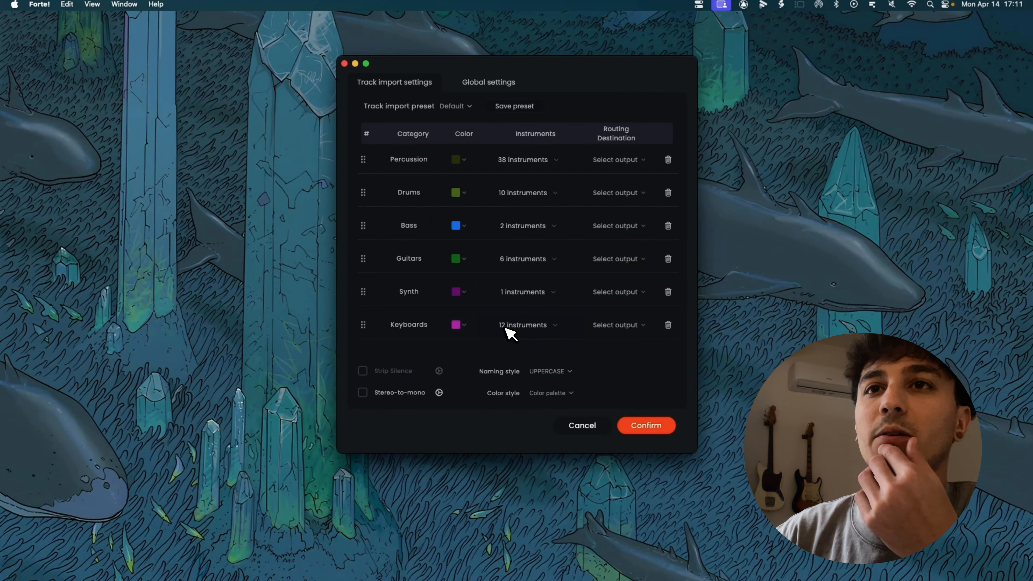
{"action": "left_click", "coordinate": [363, 392]}
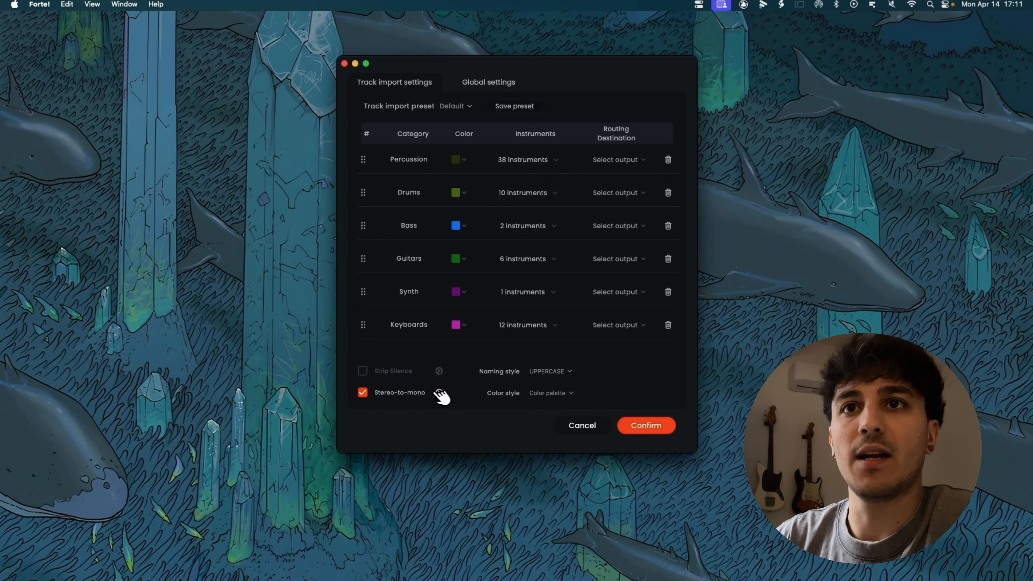
{"action": "left_click", "coordinate": [439, 392]}
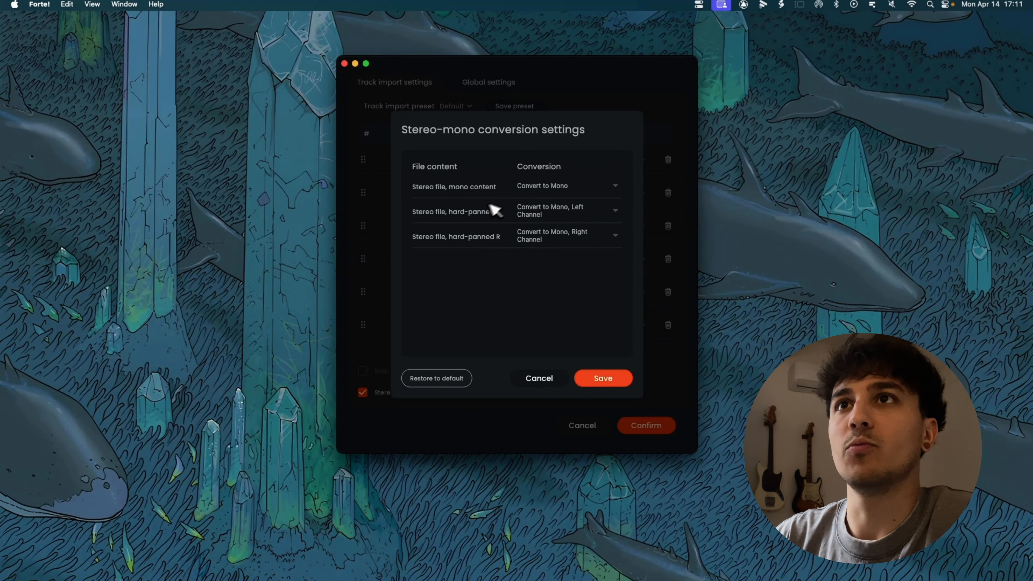
{"action": "left_click", "coordinate": [539, 379]}
Try the Default color style for the track categories and switch back to Color palette.
{"action": "left_click", "coordinate": [558, 392]}
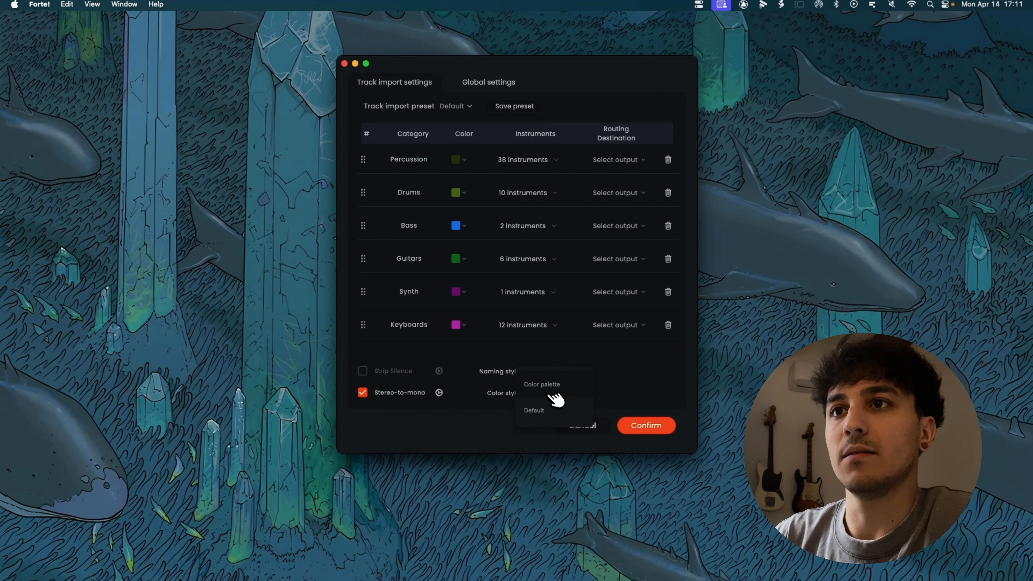
{"action": "left_click", "coordinate": [546, 410]}
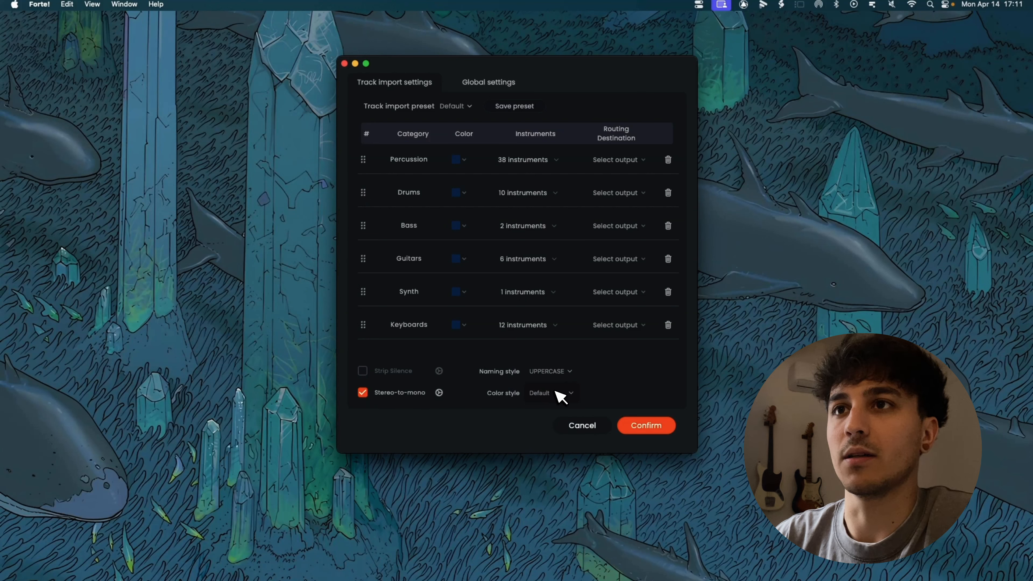
{"action": "left_click", "coordinate": [560, 393]}
{"action": "left_click", "coordinate": [566, 370]}
{"action": "scroll", "coordinate": [487, 273], "scroll_direction": "down", "scroll_amount": 5}
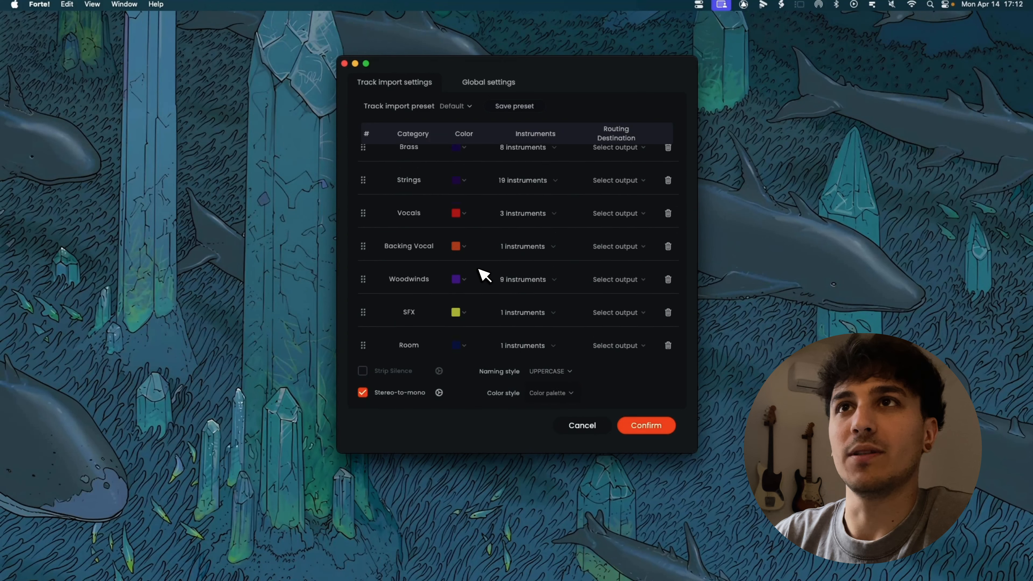
{"action": "scroll", "coordinate": [483, 274], "scroll_direction": "up", "scroll_amount": 5}
Set the naming style to lowercase and look through the category list.
{"action": "left_click", "coordinate": [559, 371]}
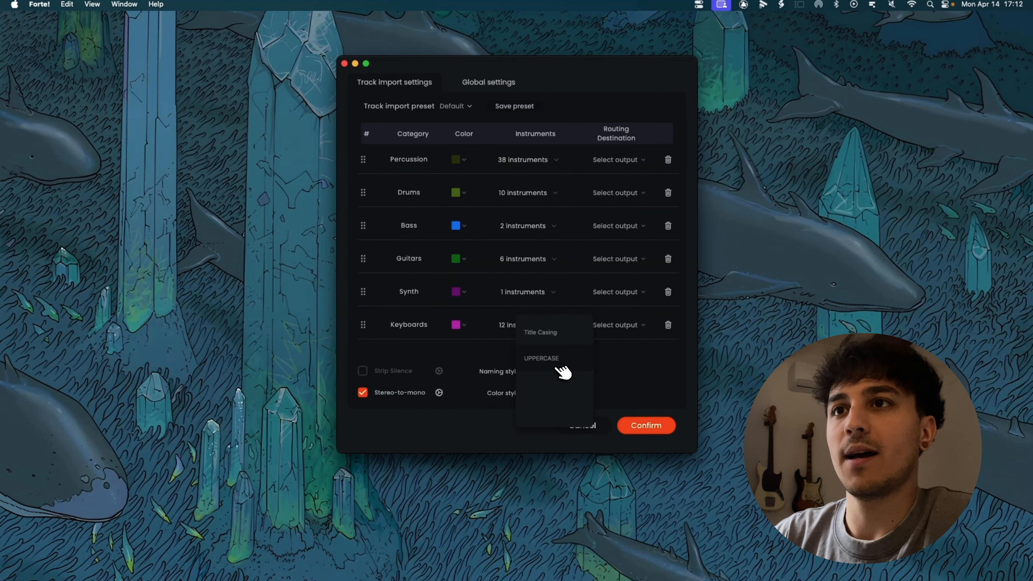
{"action": "left_click", "coordinate": [544, 411]}
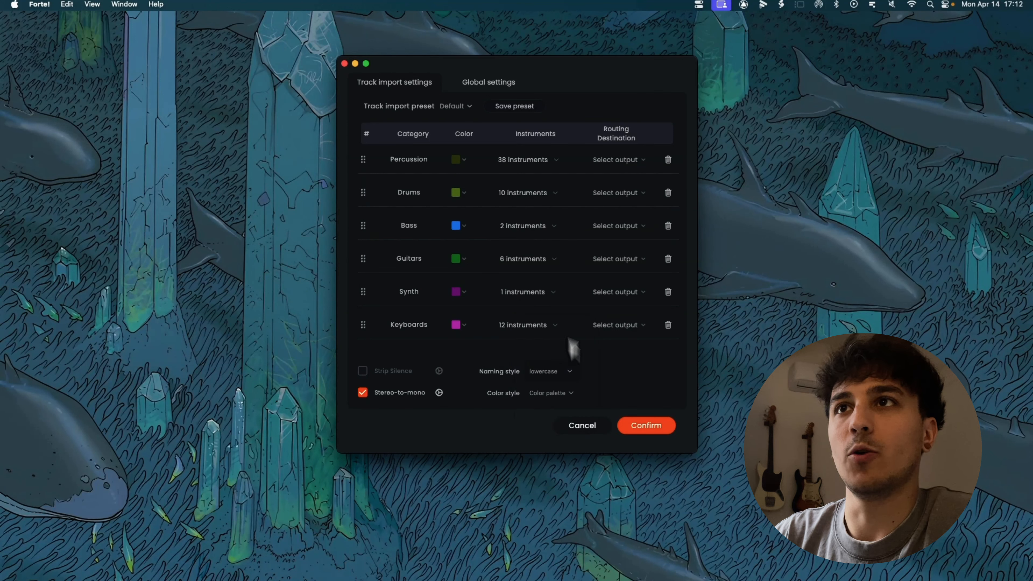
{"action": "scroll", "coordinate": [488, 268], "scroll_direction": "down", "scroll_amount": 5}
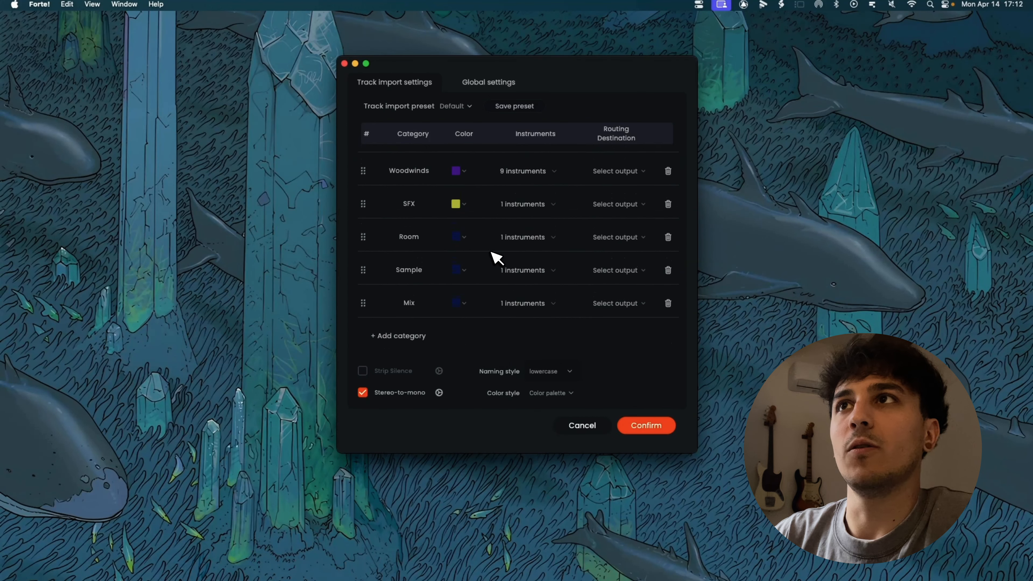
{"action": "scroll", "coordinate": [494, 256], "scroll_direction": "up", "scroll_amount": 5}
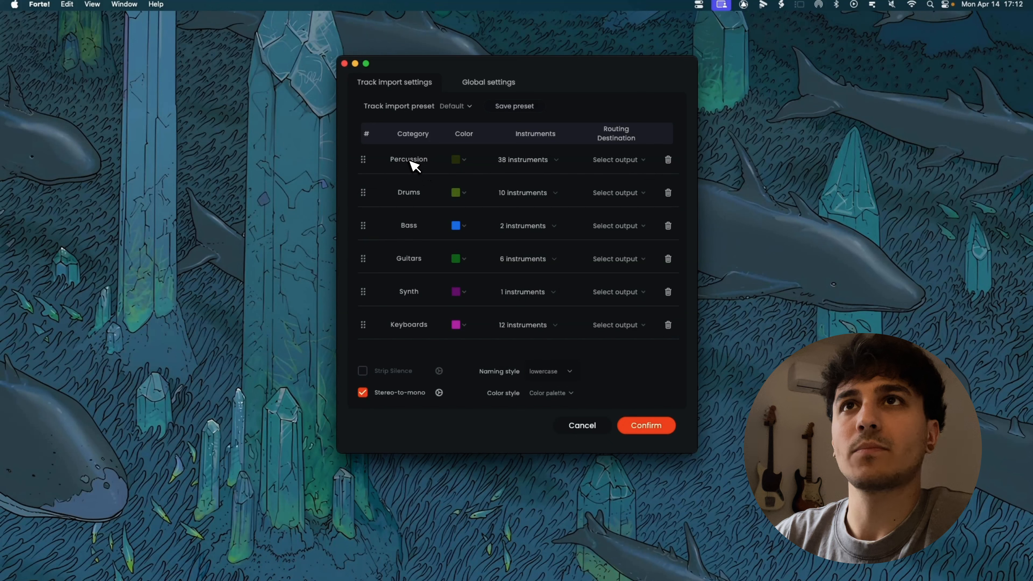
Delete the Percussion category and rename the Drums category to percussions.
{"action": "left_click", "coordinate": [668, 160]}
{"action": "left_click", "coordinate": [632, 163]}
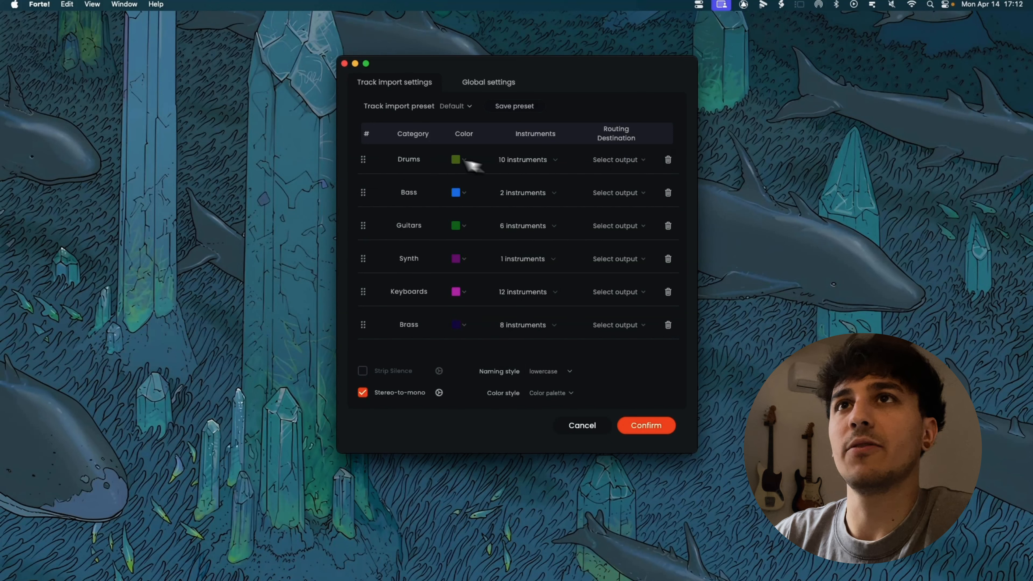
{"action": "type", "text": "percussion"}
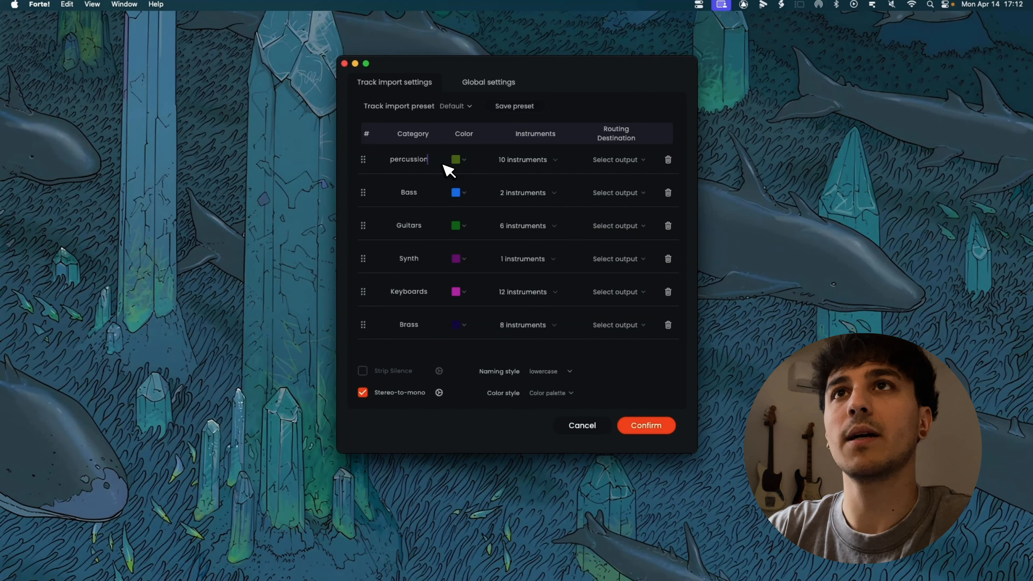
{"action": "type", "text": "s"}
Color the percussions category blue and add further instruments to it, including Shaker.
{"action": "left_click", "coordinate": [461, 159]}
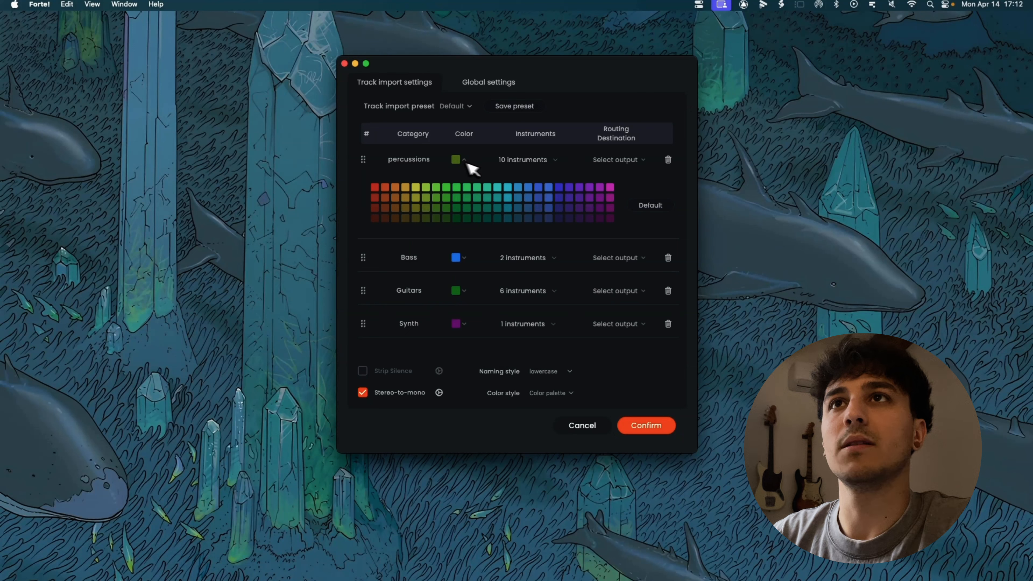
{"action": "left_click", "coordinate": [551, 187]}
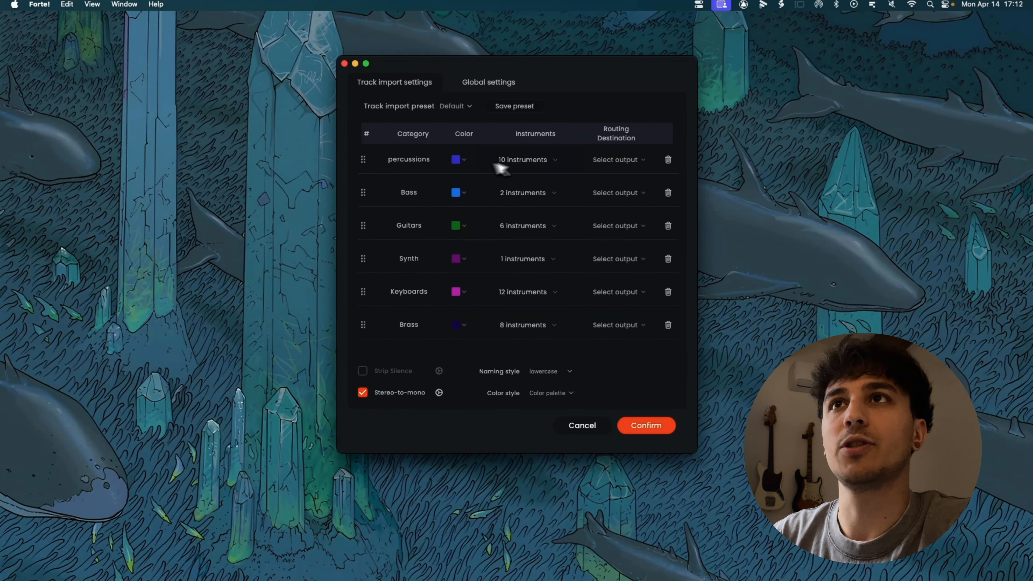
{"action": "left_click", "coordinate": [545, 160]}
{"action": "scroll", "coordinate": [513, 225], "scroll_direction": "down", "scroll_amount": 4}
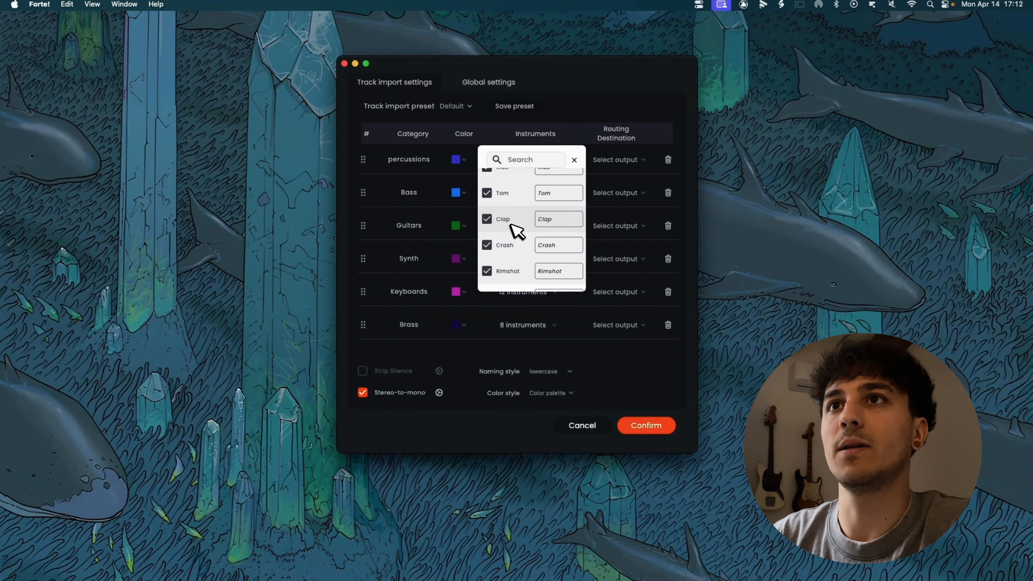
{"action": "scroll", "coordinate": [513, 230], "scroll_direction": "down", "scroll_amount": 3}
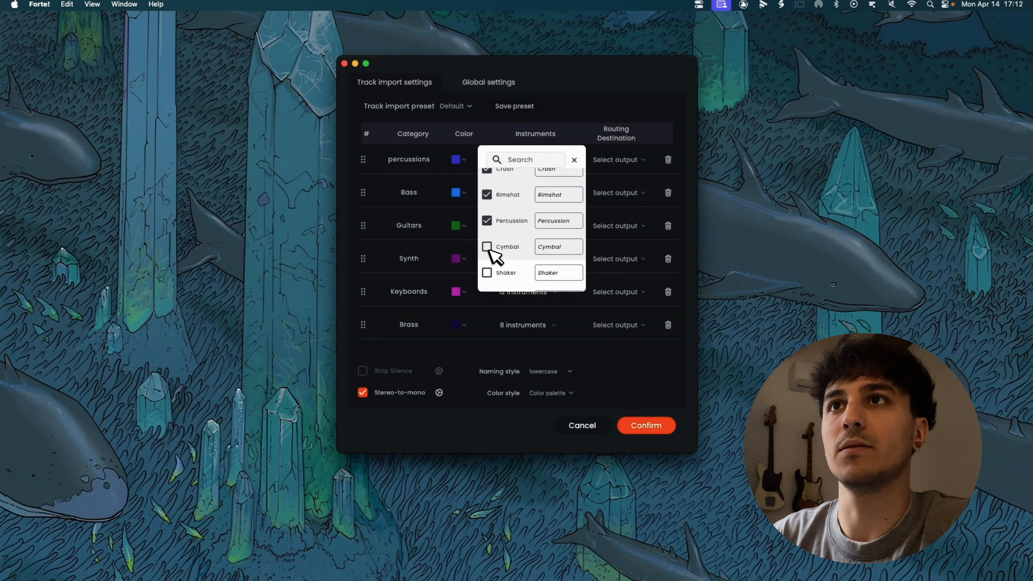
{"action": "scroll", "coordinate": [491, 256], "scroll_direction": "down", "scroll_amount": 3}
{"action": "left_click", "coordinate": [486, 192]}
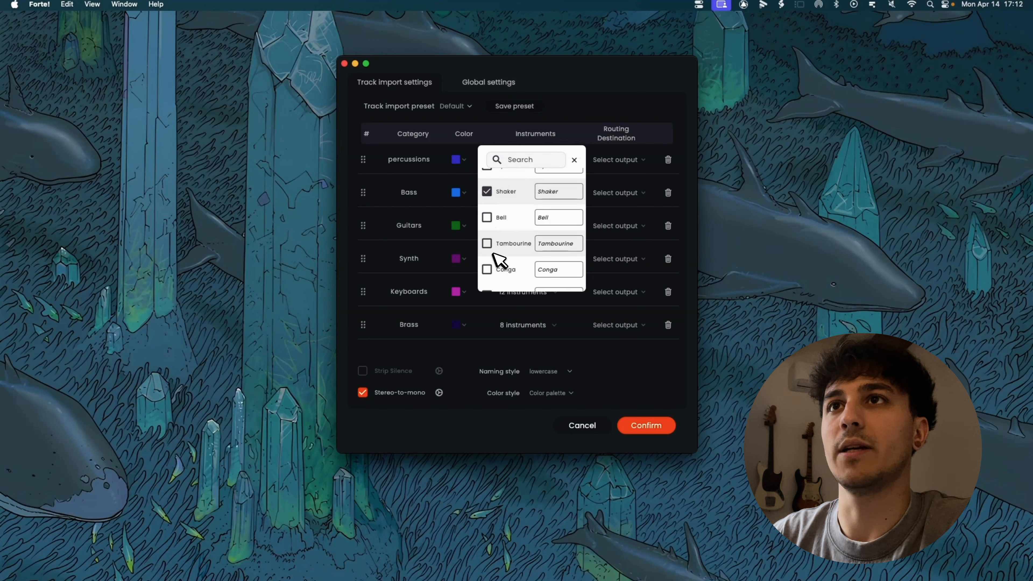
{"action": "scroll", "coordinate": [491, 256], "scroll_direction": "down", "scroll_amount": 1}
{"action": "left_click", "coordinate": [487, 261]}
{"action": "left_click", "coordinate": [574, 159]}
Set the routing destination of the percussions category to Stereo Output.
{"action": "left_click", "coordinate": [592, 155]}
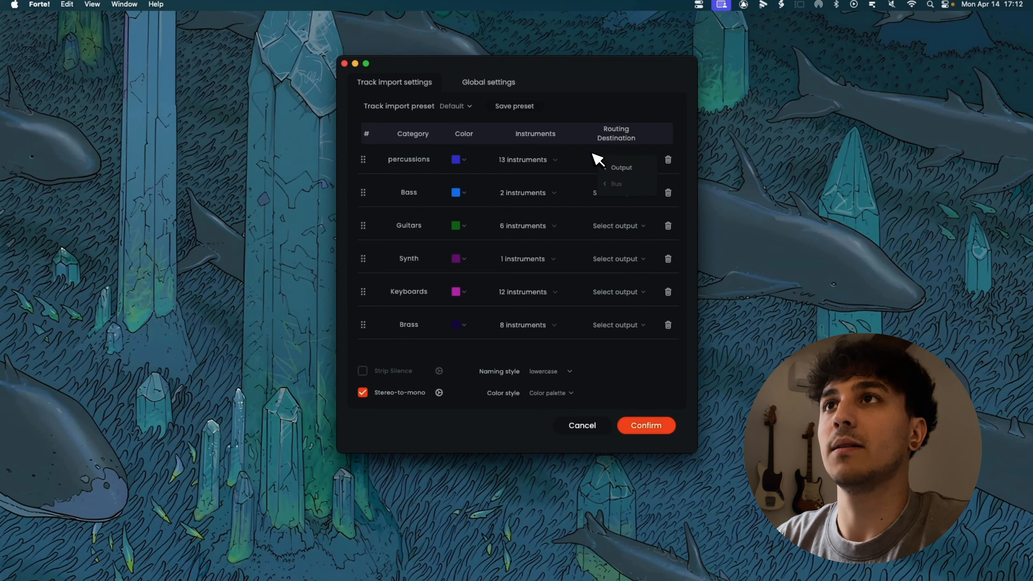
{"action": "left_click", "coordinate": [593, 155]}
{"action": "left_click", "coordinate": [630, 163]}
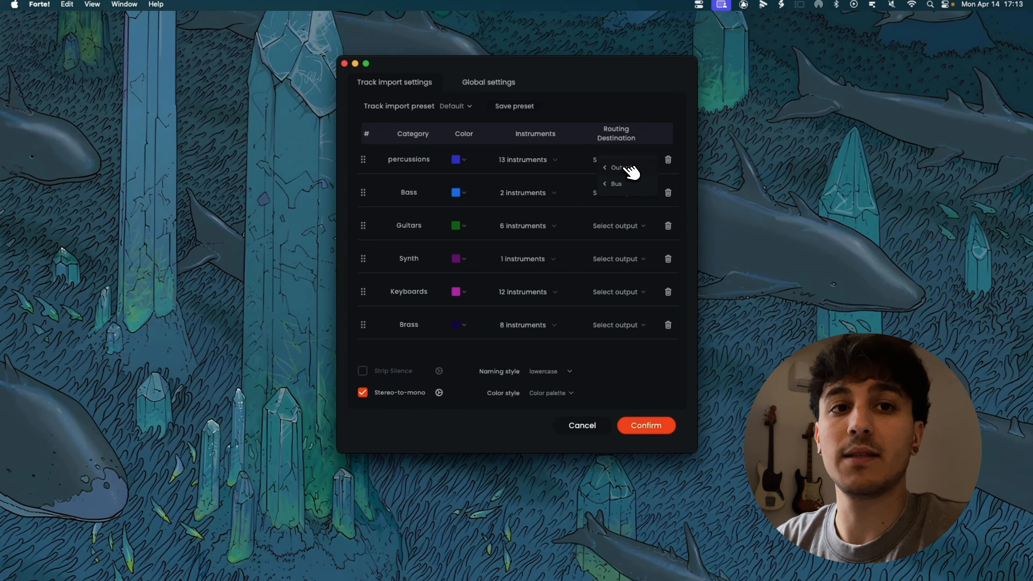
{"action": "mouse_move", "coordinate": [622, 185]}
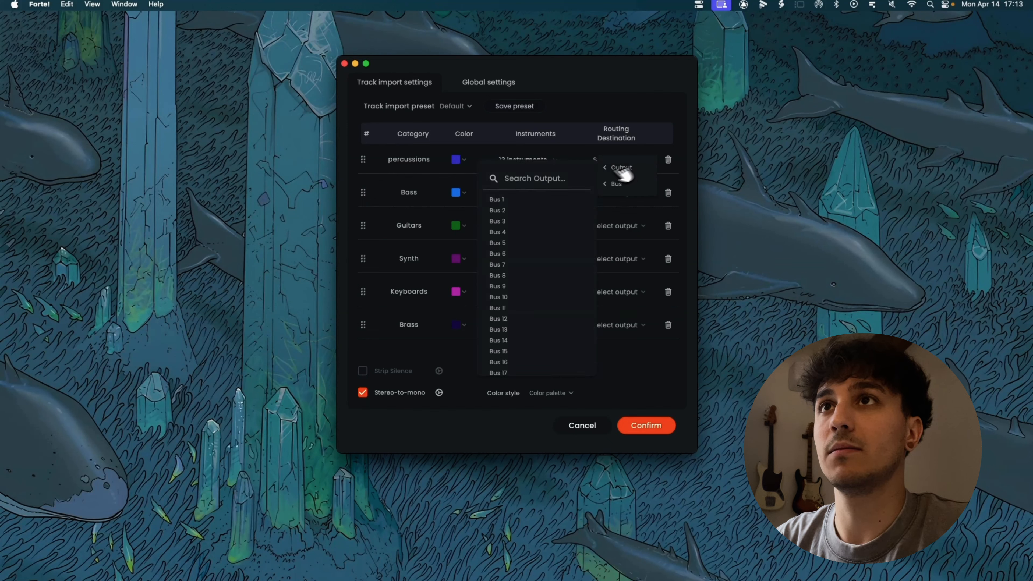
{"action": "scroll", "coordinate": [540, 273], "scroll_direction": "down", "scroll_amount": 20}
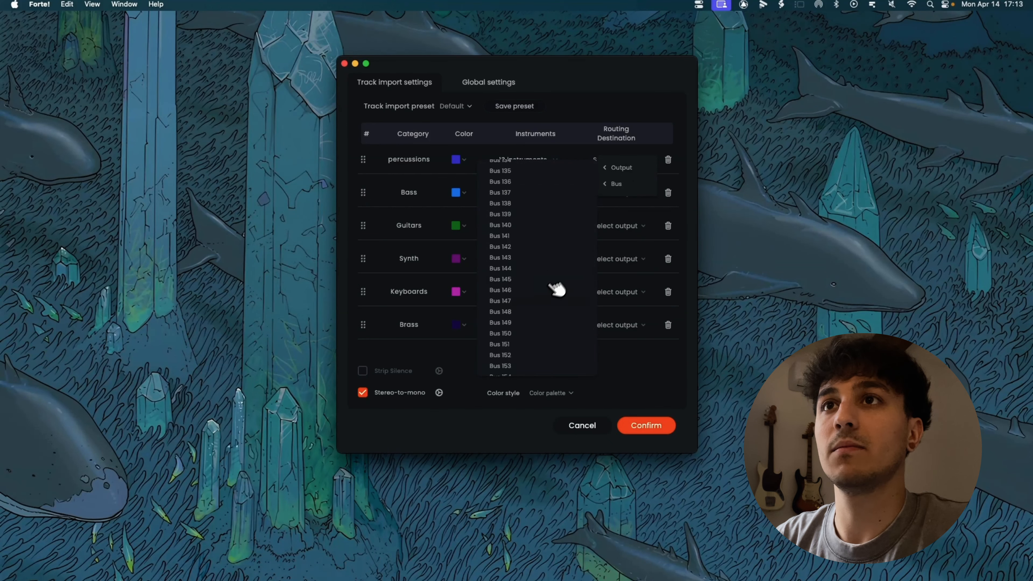
{"action": "scroll", "coordinate": [546, 305], "scroll_direction": "down", "scroll_amount": 10}
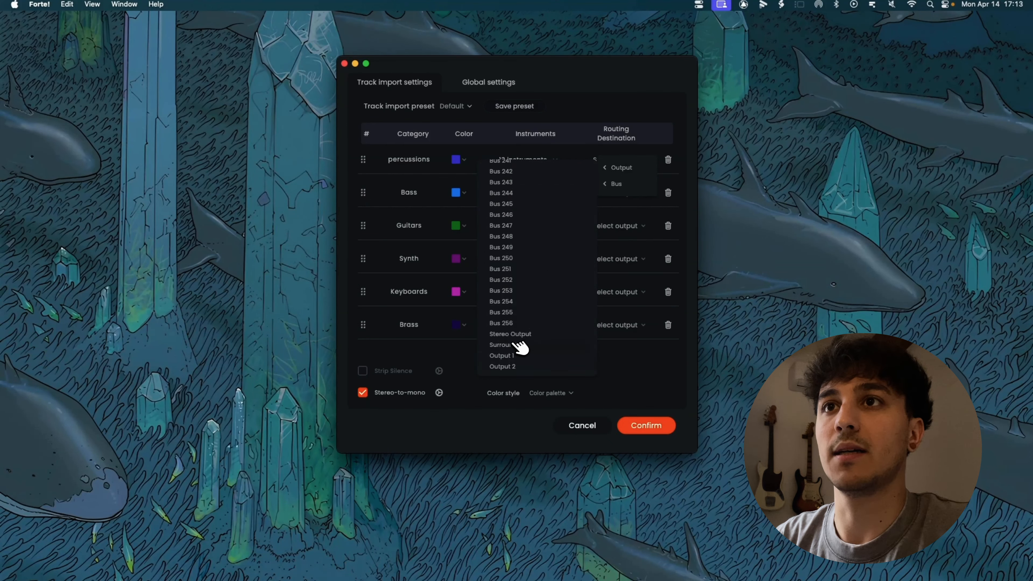
{"action": "left_click", "coordinate": [528, 334]}
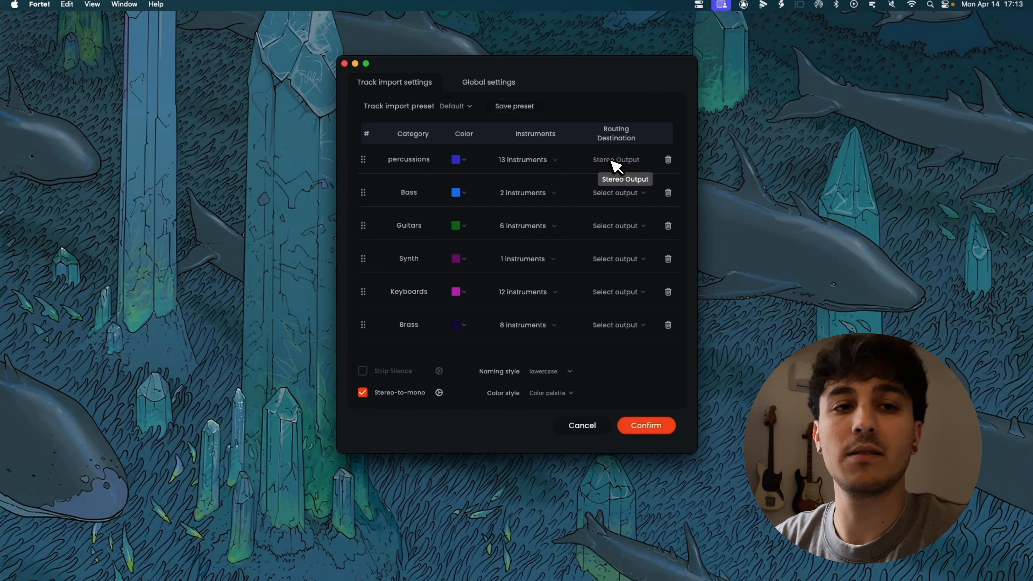
Add a new category at the end of the list and name it Banjo.
{"action": "scroll", "coordinate": [581, 171], "scroll_direction": "down", "scroll_amount": 6}
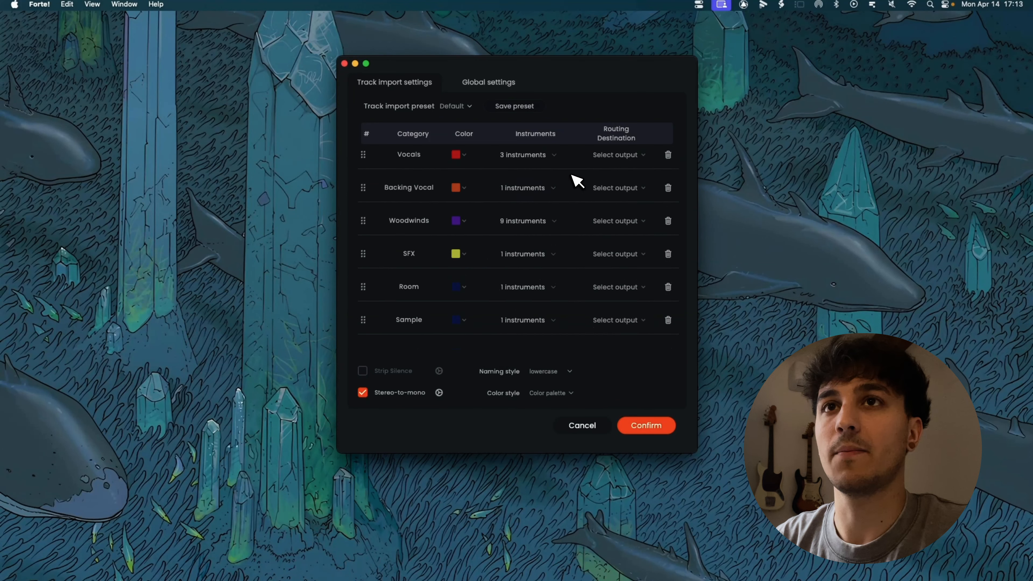
{"action": "left_click", "coordinate": [403, 338]}
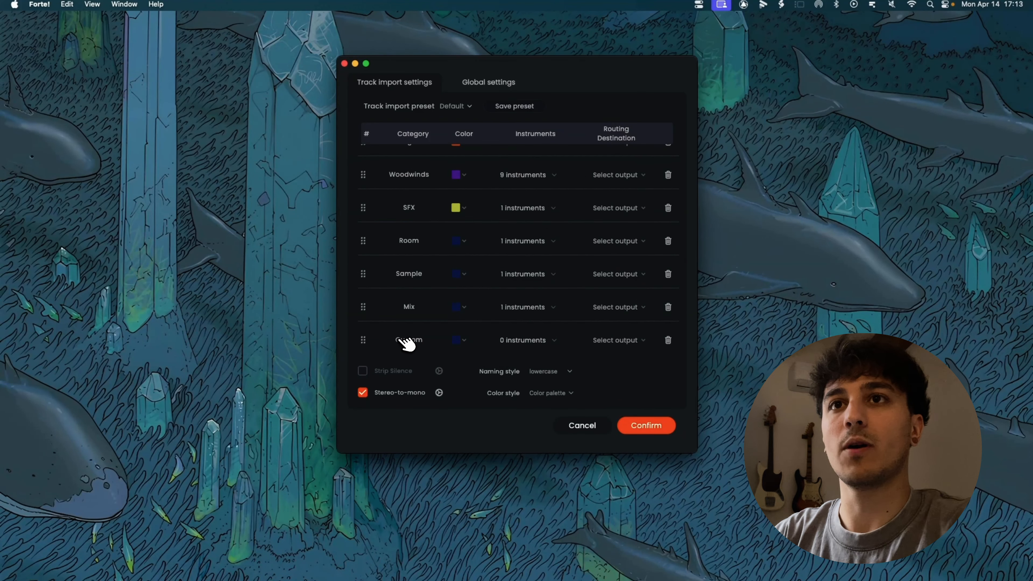
{"action": "scroll", "coordinate": [375, 337], "scroll_direction": "down", "scroll_amount": 1}
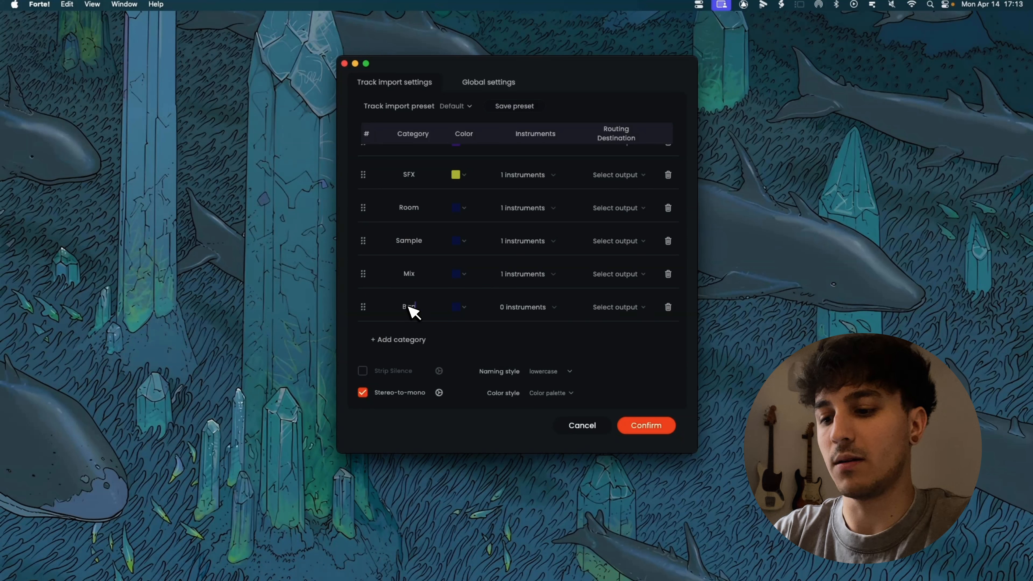
Color the Banjo category purple and search its instrument list for "ban".
{"action": "left_click", "coordinate": [465, 306]}
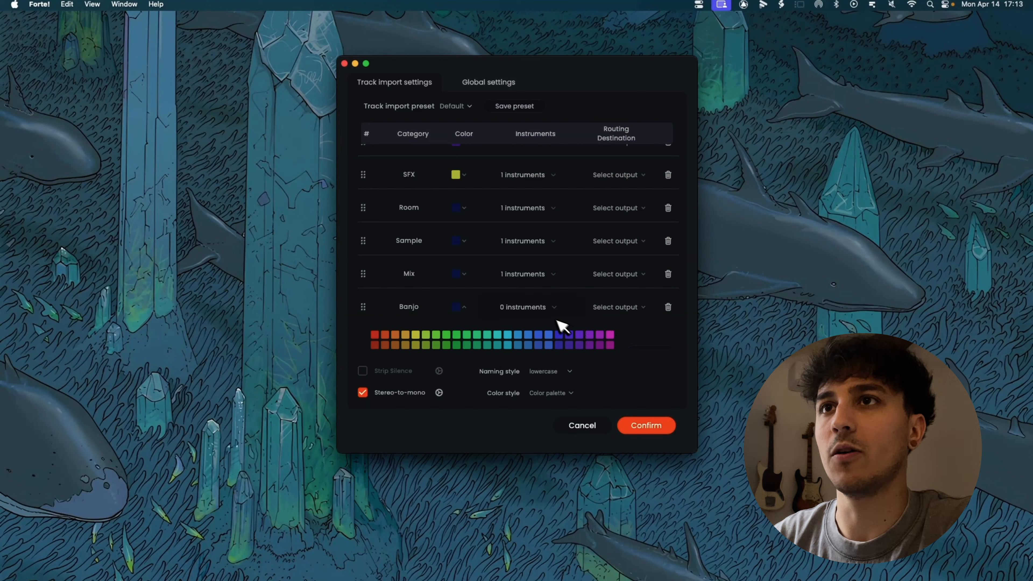
{"action": "left_click", "coordinate": [569, 334]}
{"action": "left_click", "coordinate": [534, 308]}
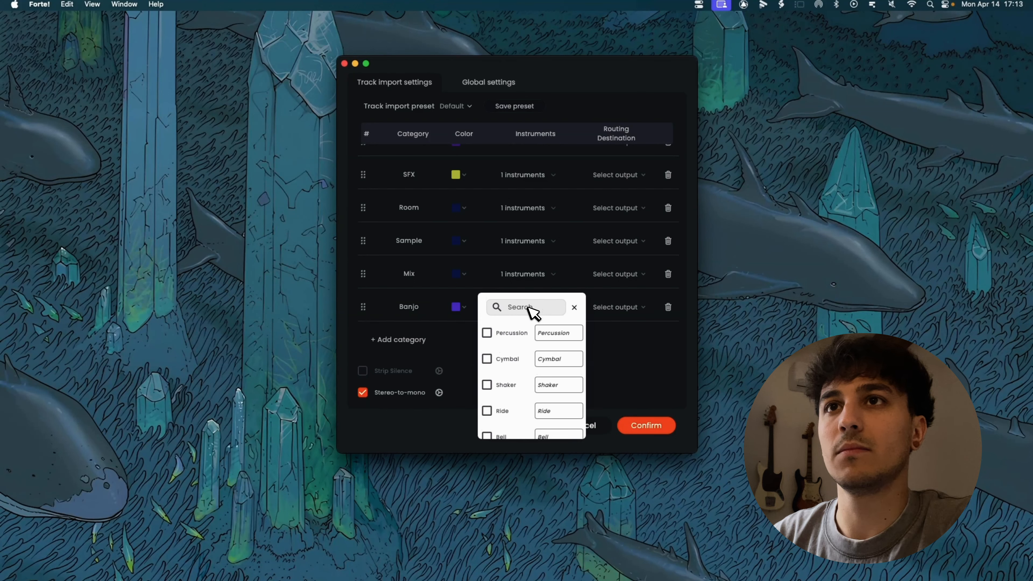
{"action": "type", "text": "ban"}
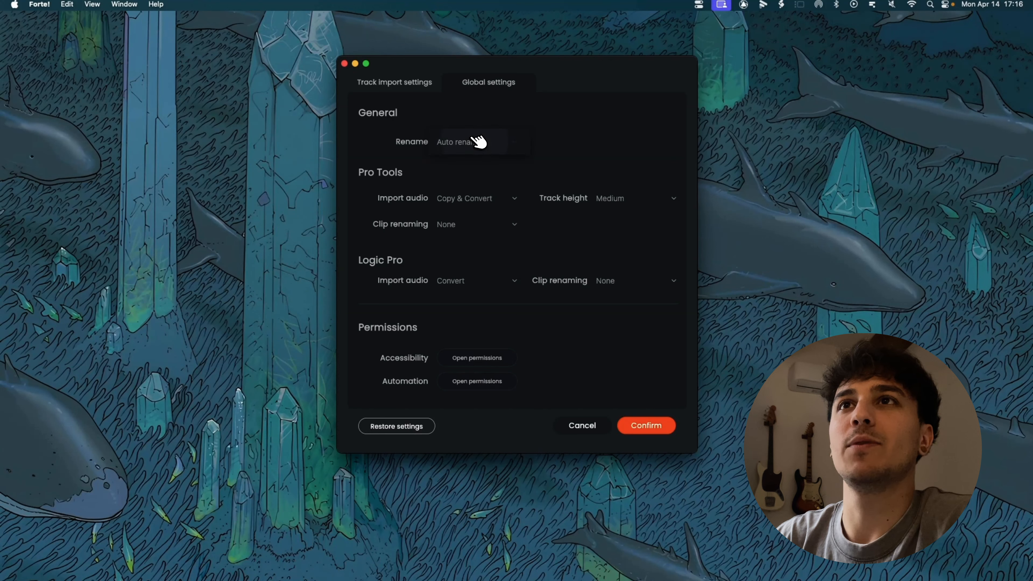
Check the Rename options in the global settings and keep Auto rename selected.
{"action": "left_click", "coordinate": [479, 141]}
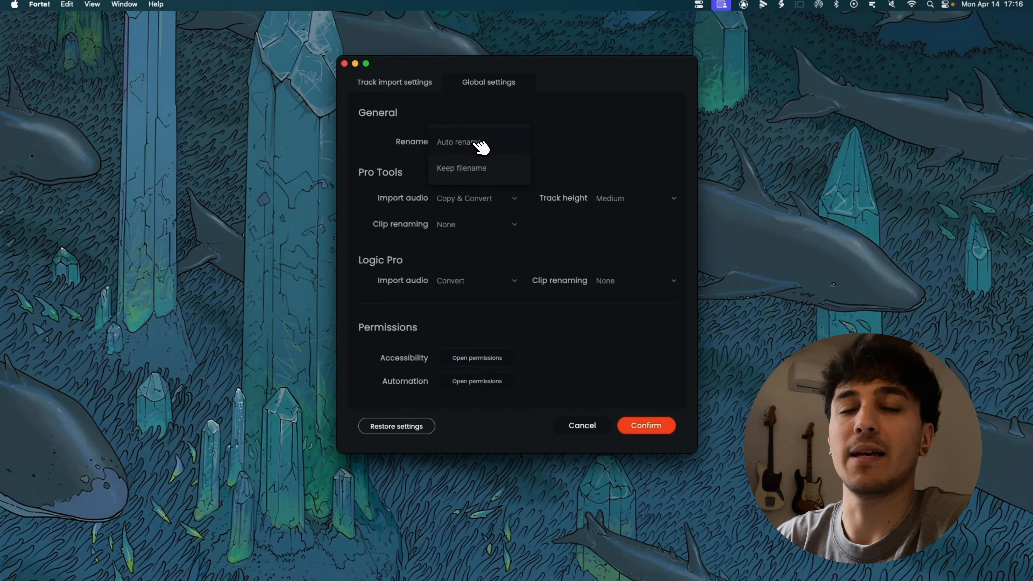
{"action": "left_click", "coordinate": [488, 143]}
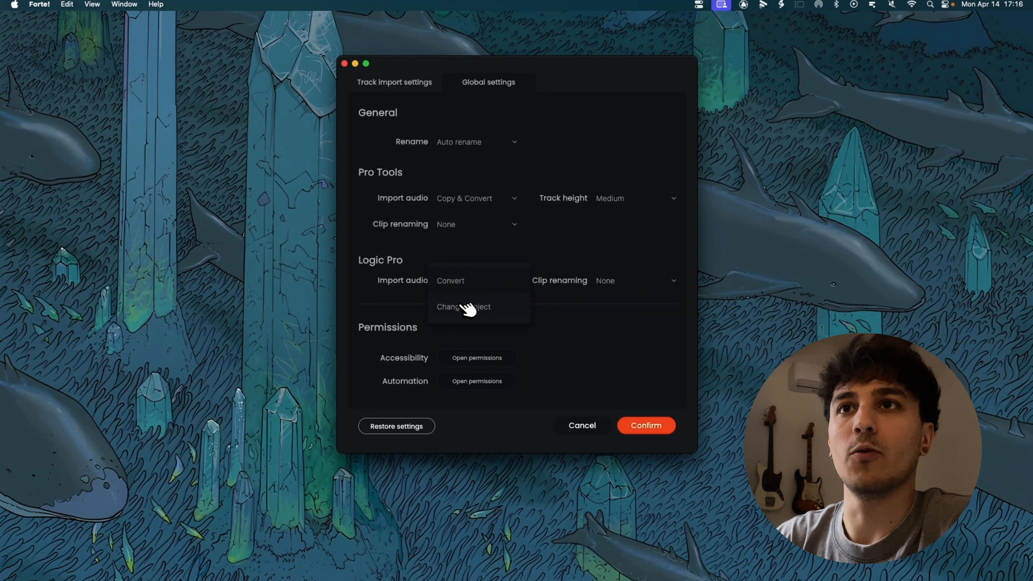
Set Logic Pro's audio import option to Change project and its clip renaming to Rename clip.
{"action": "left_click", "coordinate": [458, 306]}
{"action": "left_click", "coordinate": [625, 281]}
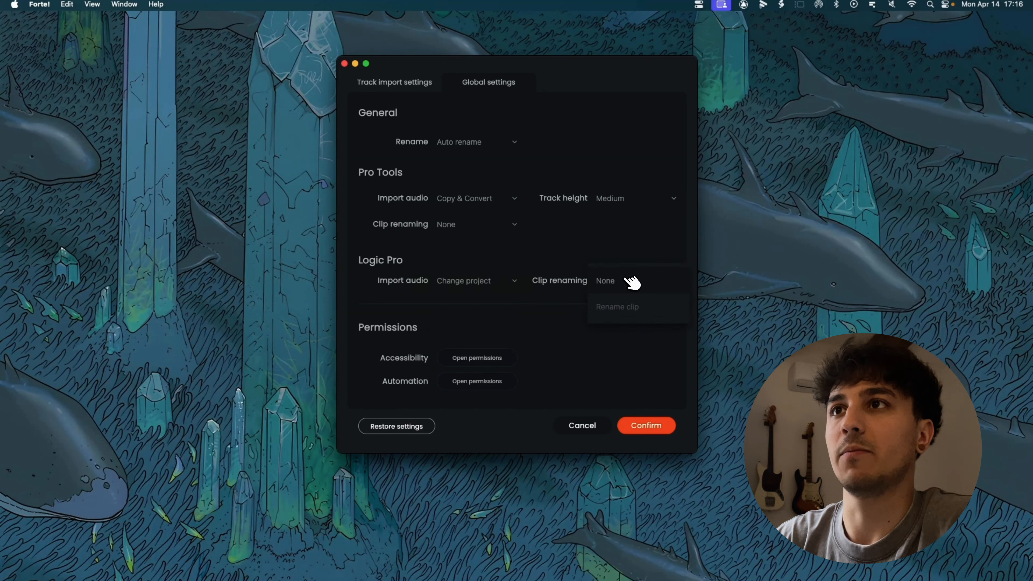
{"action": "left_click", "coordinate": [631, 305]}
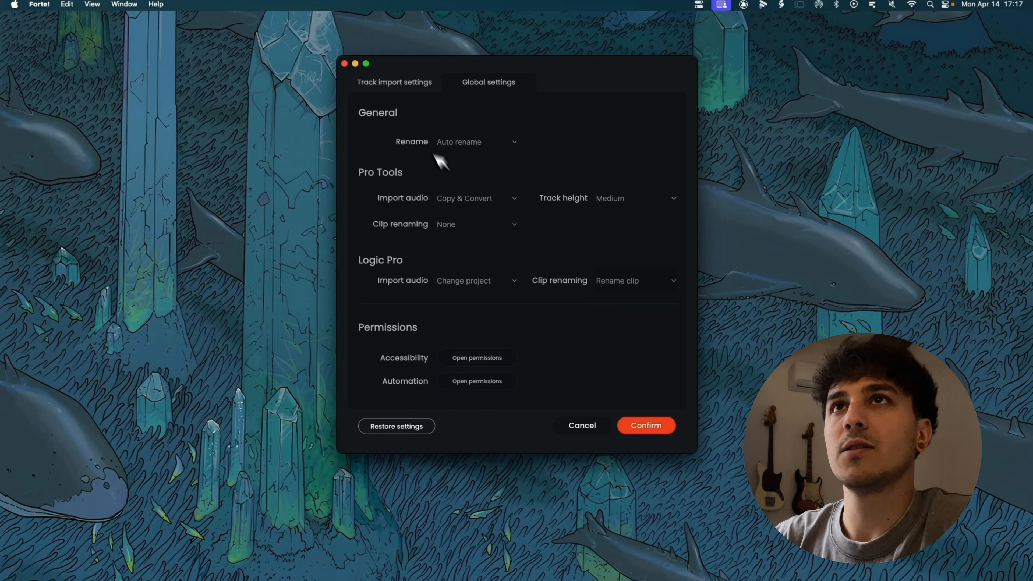
Delete every category from the Default track import preset, from percussions through Banjo.
{"action": "left_click", "coordinate": [399, 83]}
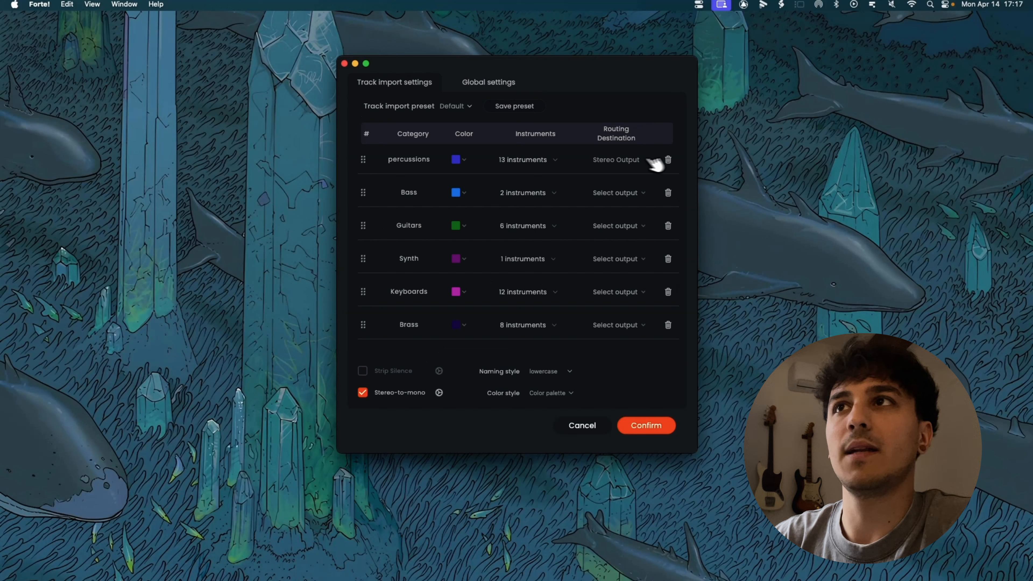
{"action": "left_click", "coordinate": [670, 159]}
{"action": "left_click", "coordinate": [673, 161]}
{"action": "left_click", "coordinate": [670, 161]}
{"action": "left_click", "coordinate": [670, 161]}
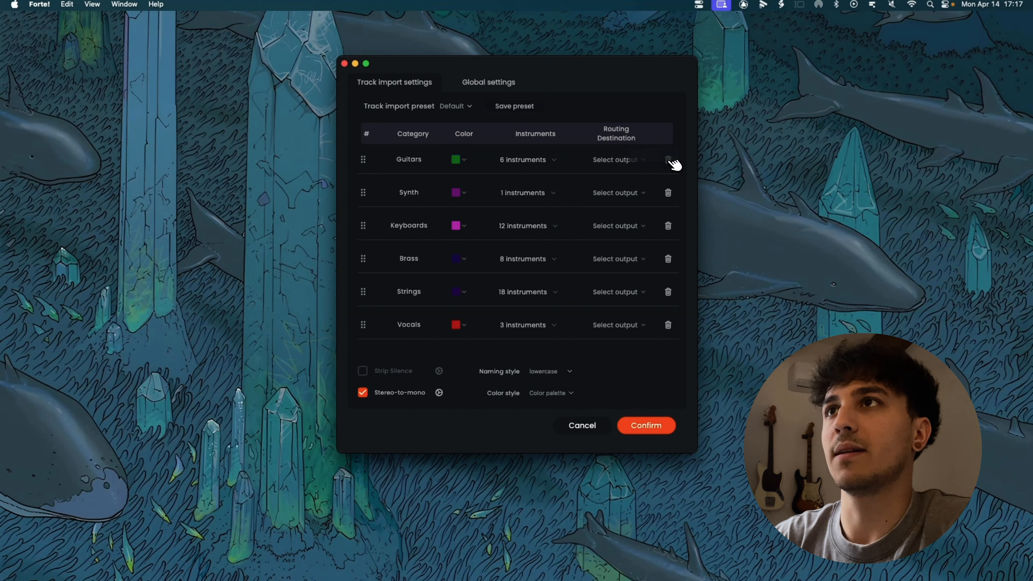
{"action": "left_click", "coordinate": [668, 161]}
{"action": "left_click", "coordinate": [669, 162]}
{"action": "left_click", "coordinate": [669, 161]}
{"action": "left_click", "coordinate": [669, 162]}
{"action": "left_click", "coordinate": [669, 161]}
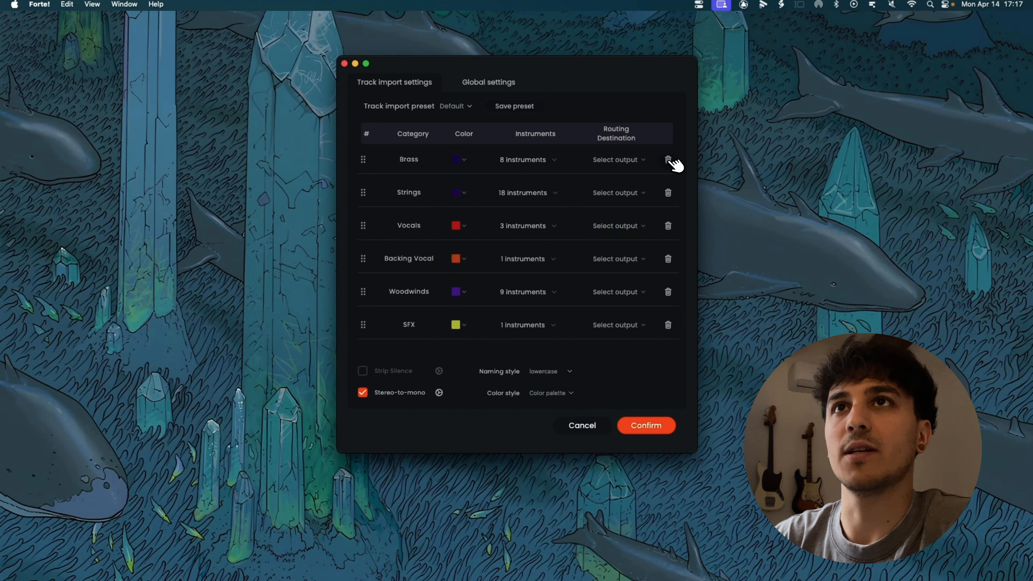
{"action": "left_click", "coordinate": [669, 161]}
{"action": "left_click", "coordinate": [669, 162]}
{"action": "left_click", "coordinate": [669, 162]}
{"action": "left_click", "coordinate": [669, 162]}
{"action": "left_click", "coordinate": [669, 161]}
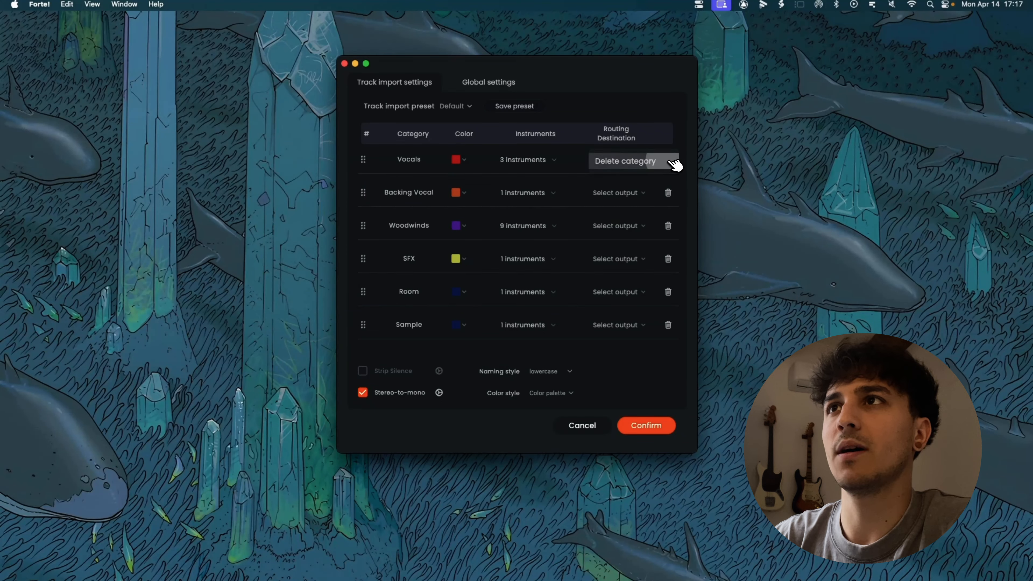
{"action": "left_click", "coordinate": [669, 162]}
{"action": "left_click", "coordinate": [669, 162]}
{"action": "left_click", "coordinate": [669, 161]}
{"action": "left_click", "coordinate": [669, 162]}
{"action": "left_click", "coordinate": [671, 163]}
{"action": "left_click", "coordinate": [670, 162]}
{"action": "left_click", "coordinate": [670, 162]}
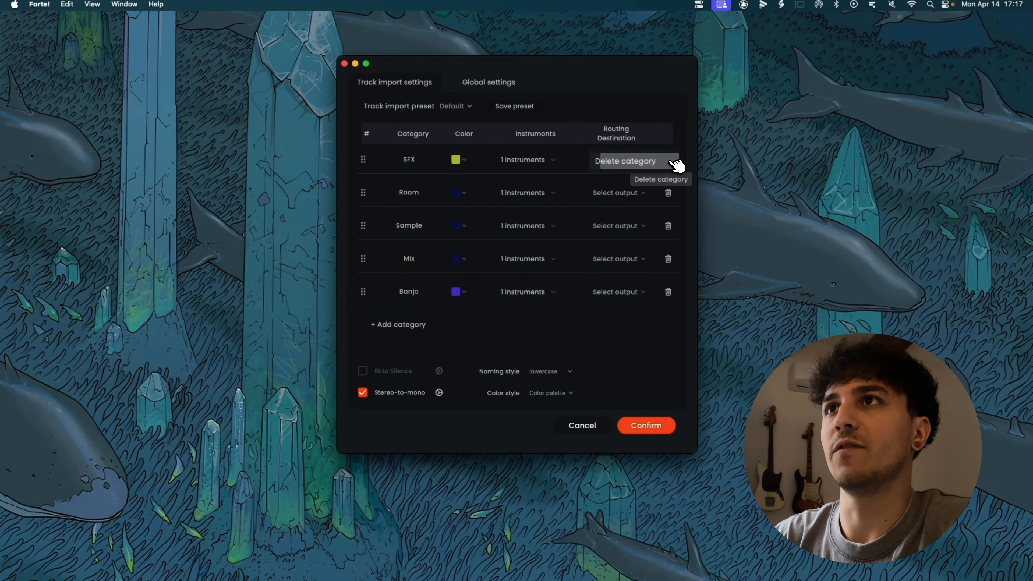
{"action": "left_click", "coordinate": [670, 162]}
{"action": "left_click", "coordinate": [669, 162]}
{"action": "left_click", "coordinate": [670, 161]}
{"action": "left_click", "coordinate": [670, 162]}
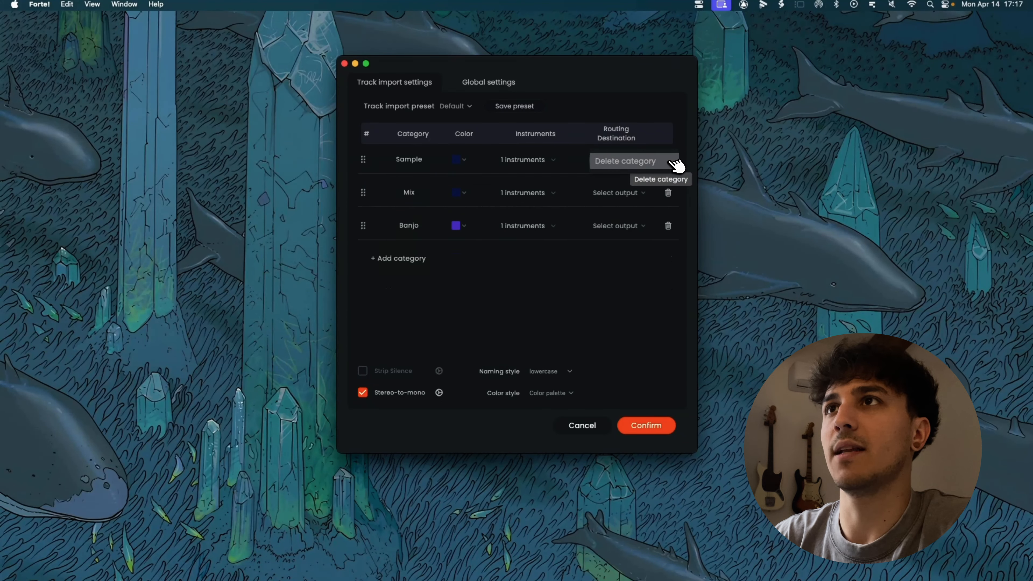
{"action": "left_click", "coordinate": [670, 162]}
{"action": "left_click", "coordinate": [670, 161]}
{"action": "left_click", "coordinate": [670, 162]}
{"action": "left_click", "coordinate": [670, 161]}
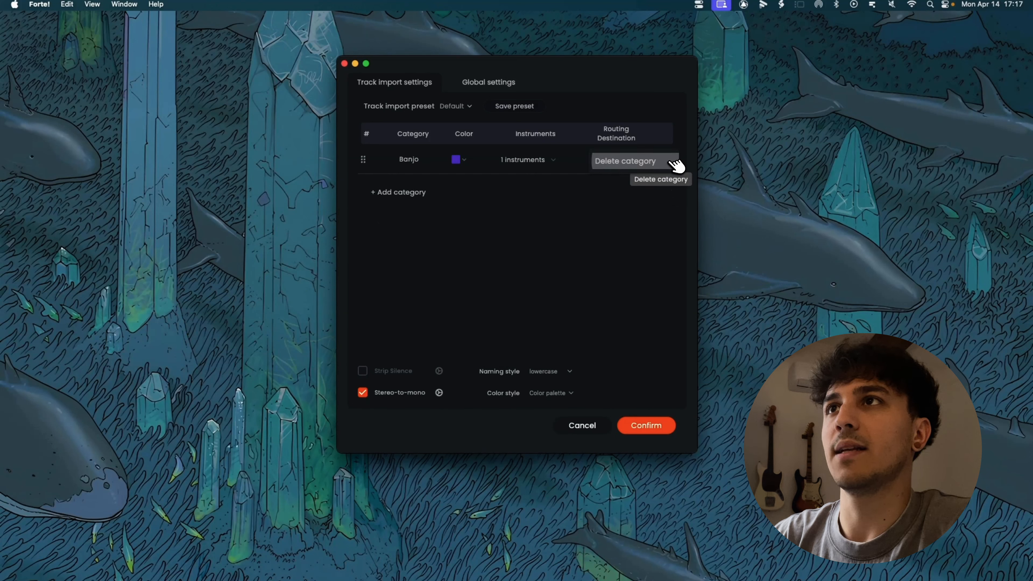
{"action": "left_click", "coordinate": [670, 162]}
{"action": "left_click", "coordinate": [670, 162]}
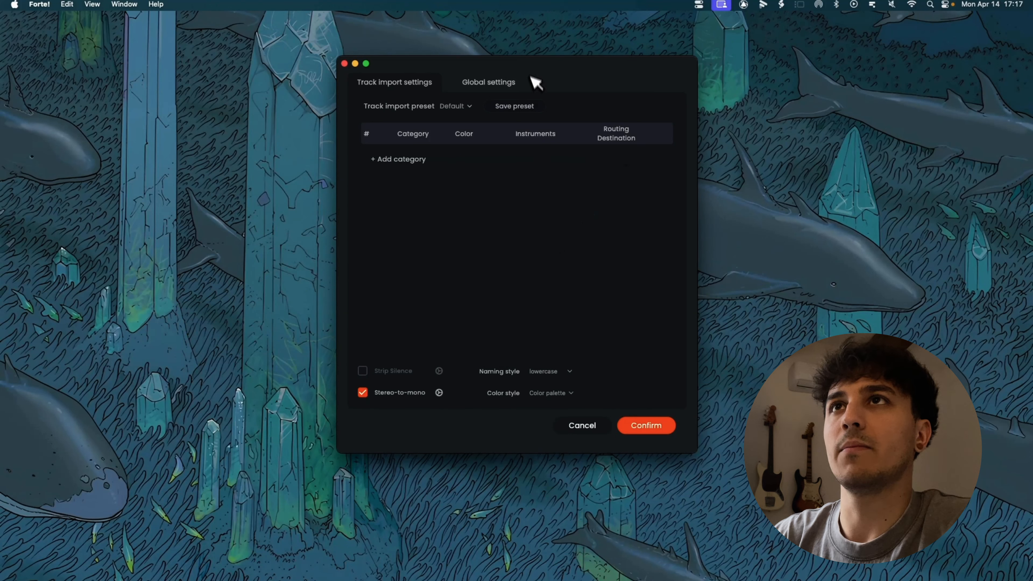
Restore the settings from the global settings page.
{"action": "left_click", "coordinate": [508, 83]}
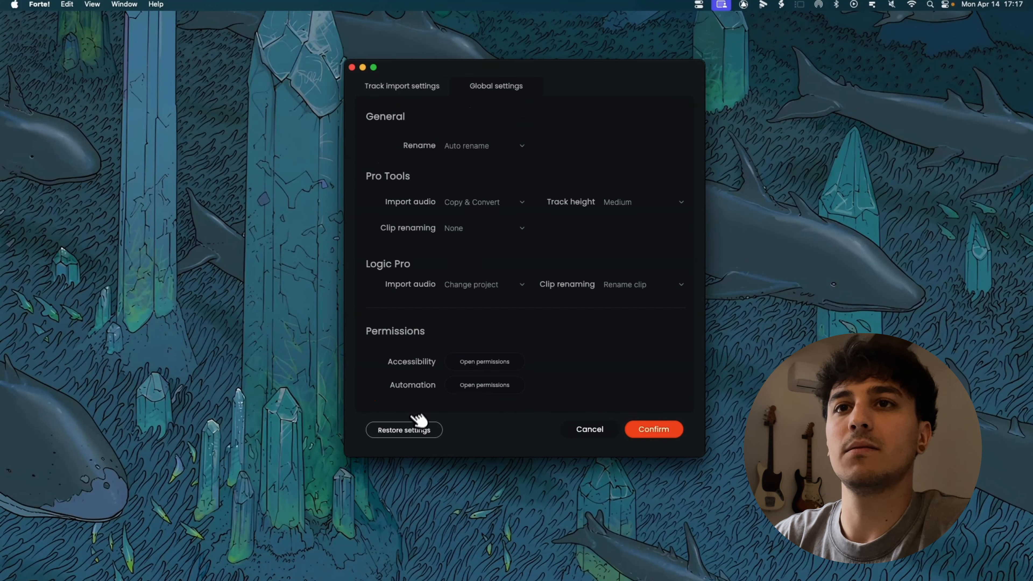
{"action": "left_click", "coordinate": [419, 427]}
{"action": "left_click", "coordinate": [633, 283]}
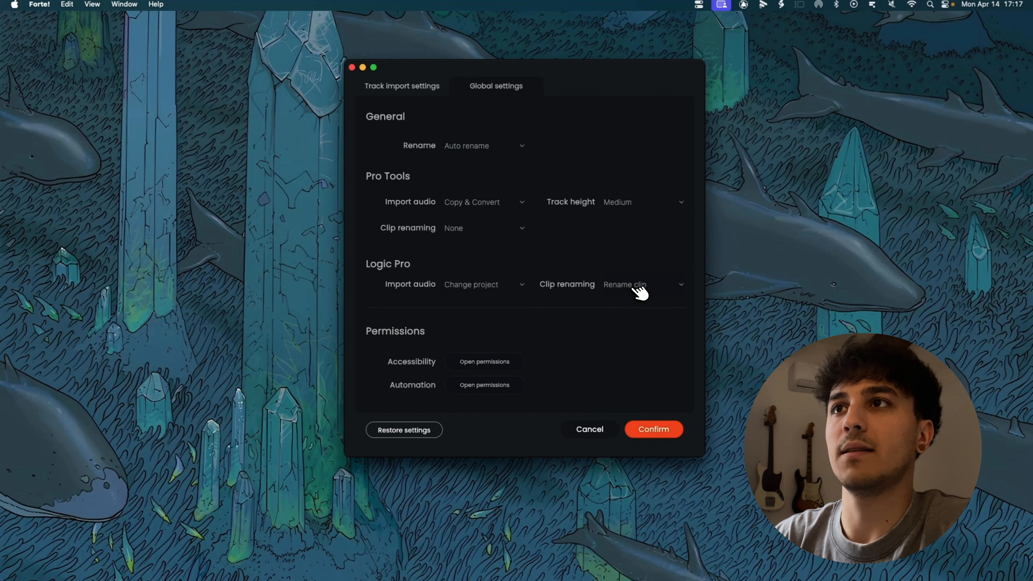